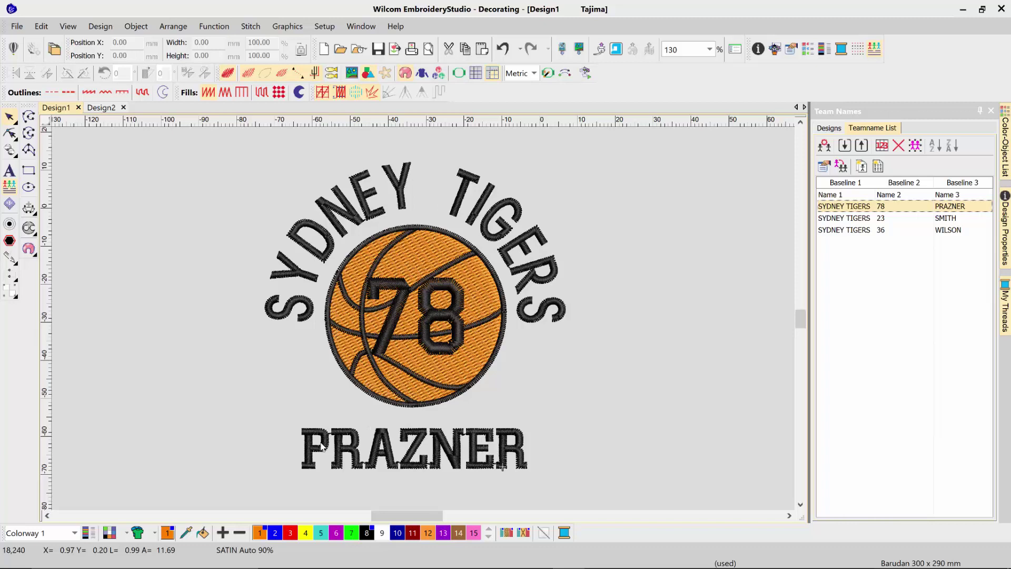
# Step: Preview players 23, 36 and 78 on the basketball design, then switch to the Design2 soccer ball
pyautogui.click(835, 219)
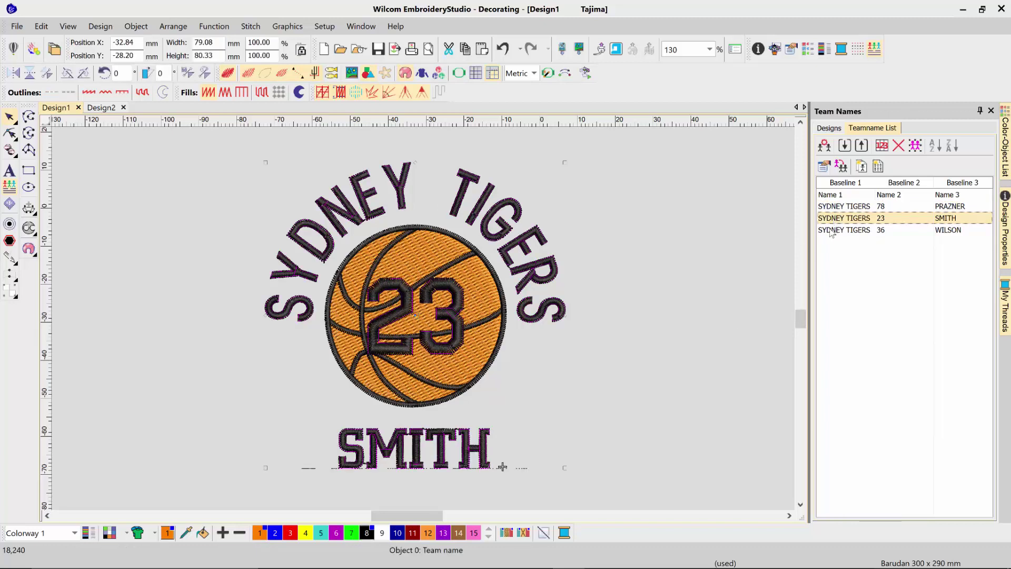
pyautogui.click(831, 231)
pyautogui.click(831, 218)
pyautogui.click(830, 206)
pyautogui.click(830, 218)
pyautogui.click(828, 231)
pyautogui.click(831, 206)
pyautogui.click(343, 387)
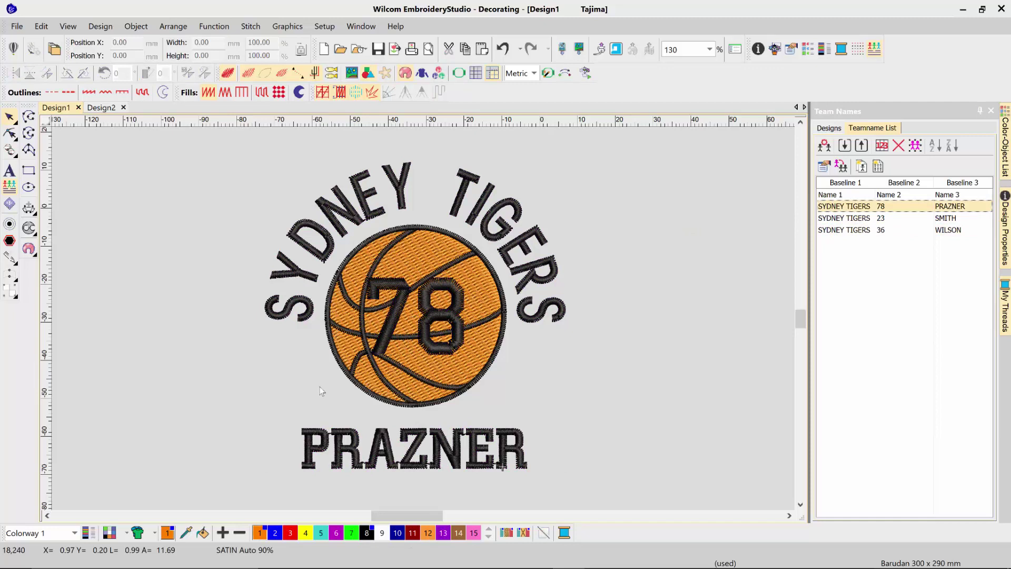
pyautogui.click(101, 108)
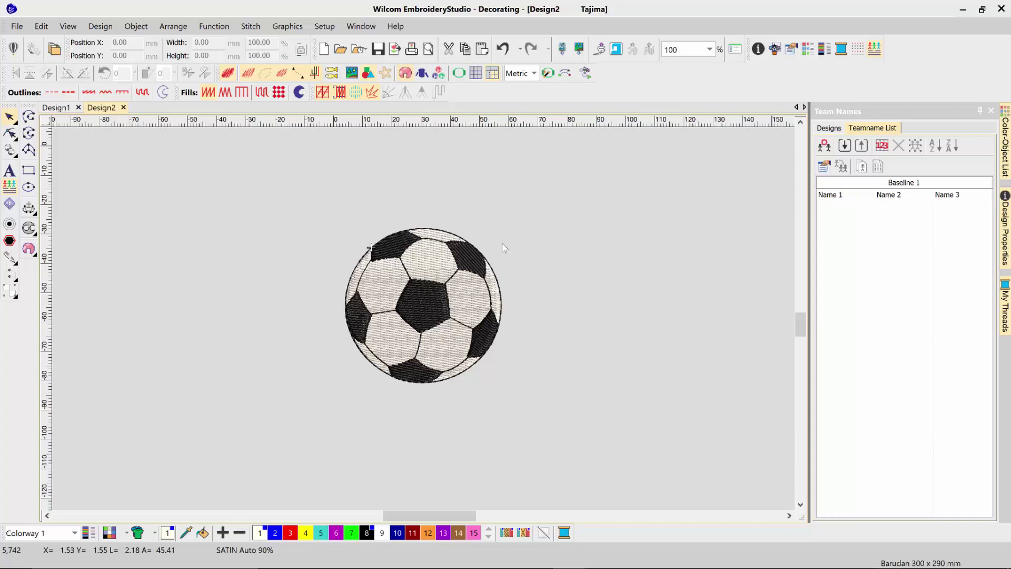
# Step: Pick the Lettering tool and click above the soccer ball to start new text
pyautogui.click(10, 171)
pyautogui.click(386, 205)
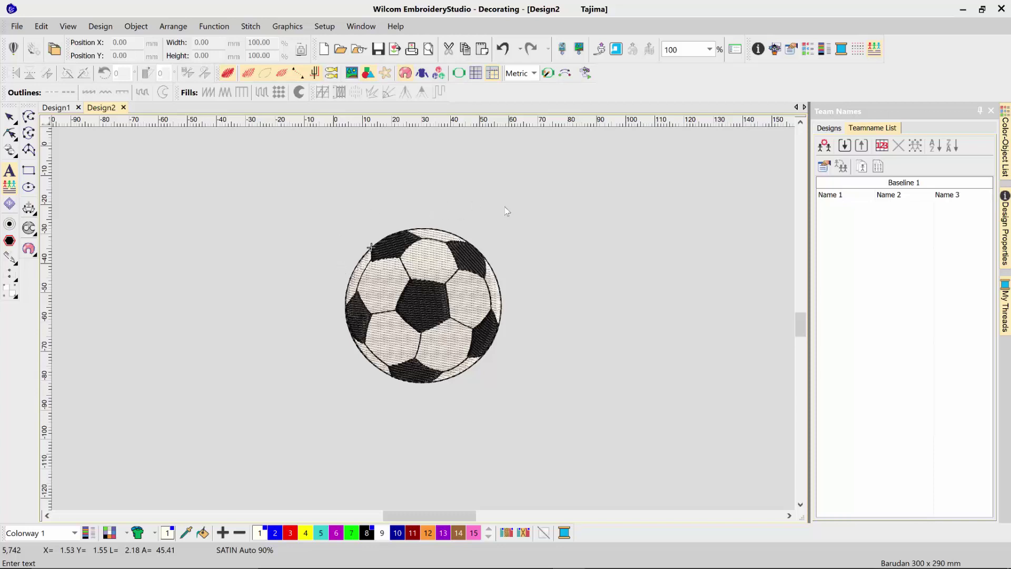
# Step: Add FIRSTNAME lettering, centre it above the ball, and bring up its right-click options
pyautogui.write('FIRSTNA')
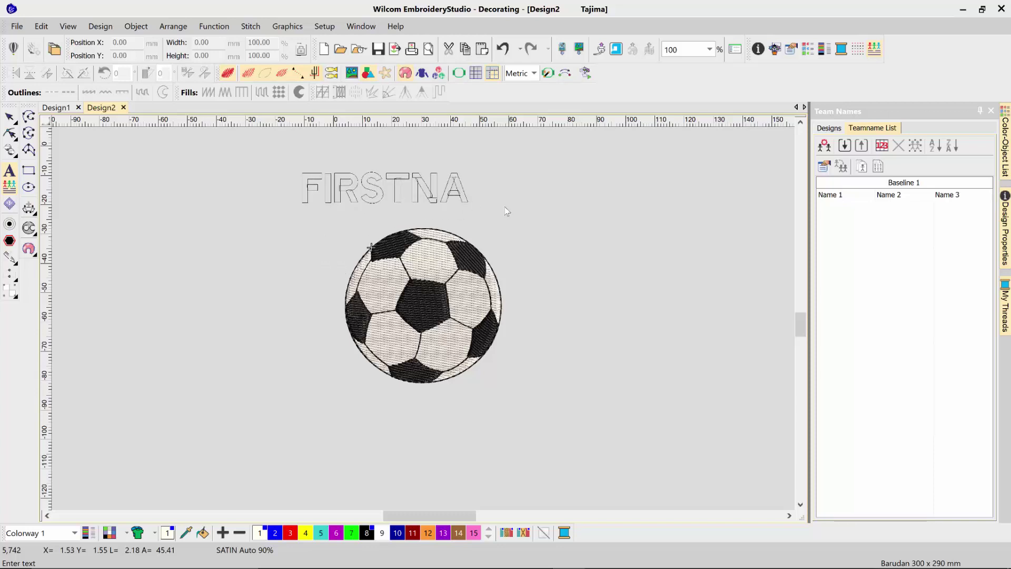
pyautogui.write('ME')
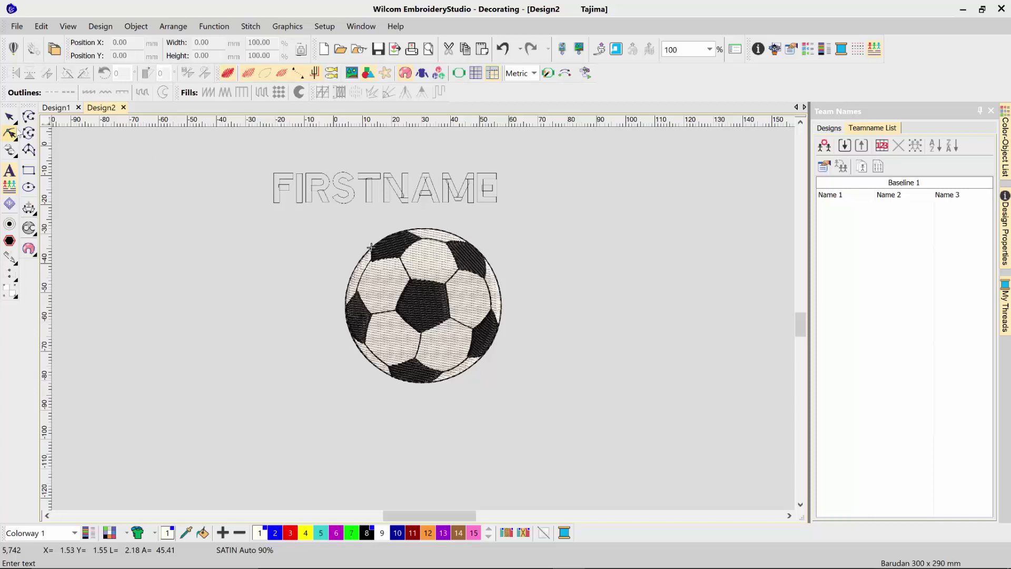
pyautogui.click(10, 116)
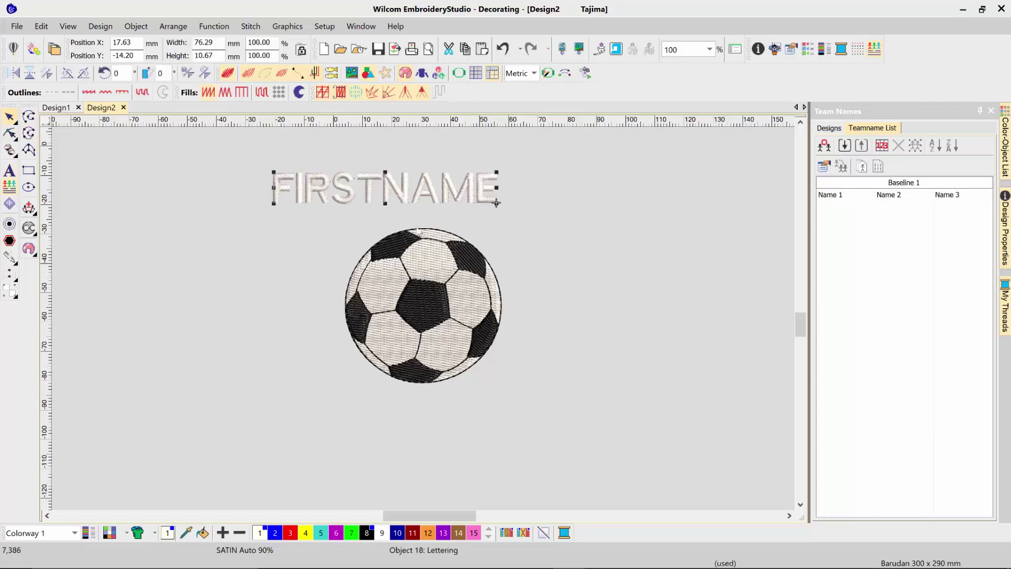
pyautogui.moveTo(386, 191); pyautogui.dragTo(511, 206)
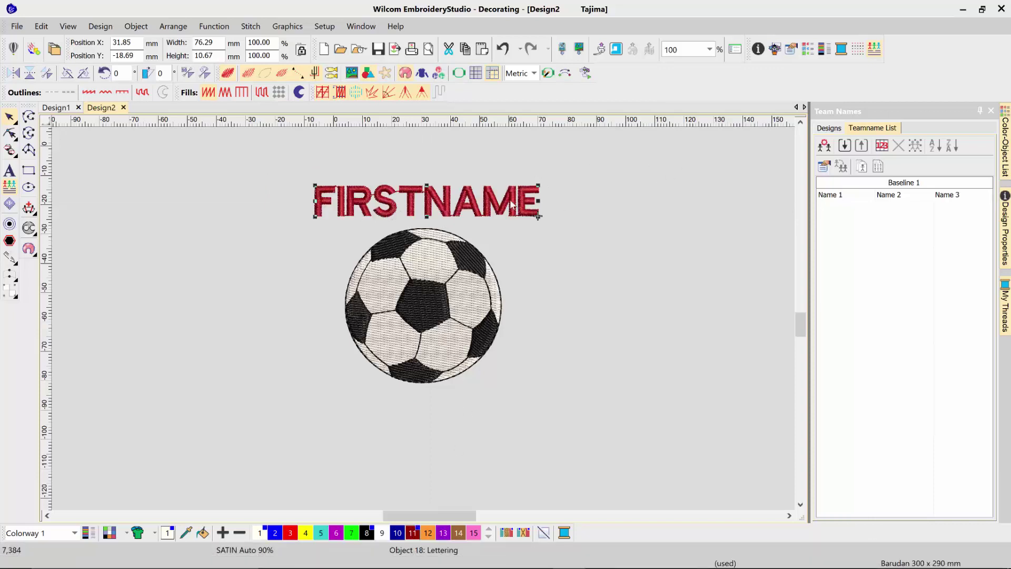
pyautogui.rightClick(511, 205)
# Step: Set FIRSTNAME's baseline to Arc CW and reshape it into a tighter arc over the ball
pyautogui.click(543, 209)
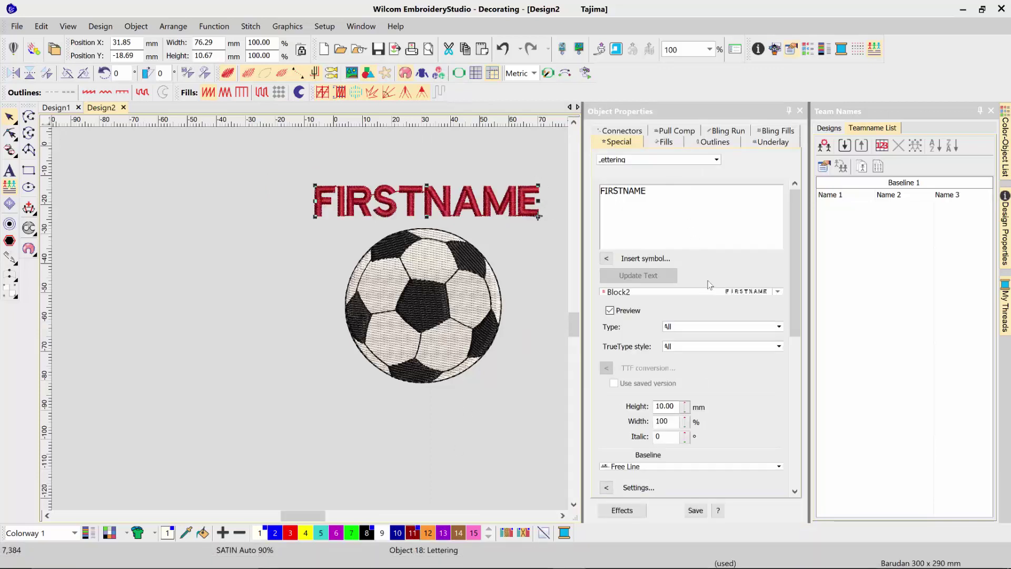
pyautogui.scroll(-1, 731, 424)
pyautogui.click(716, 453)
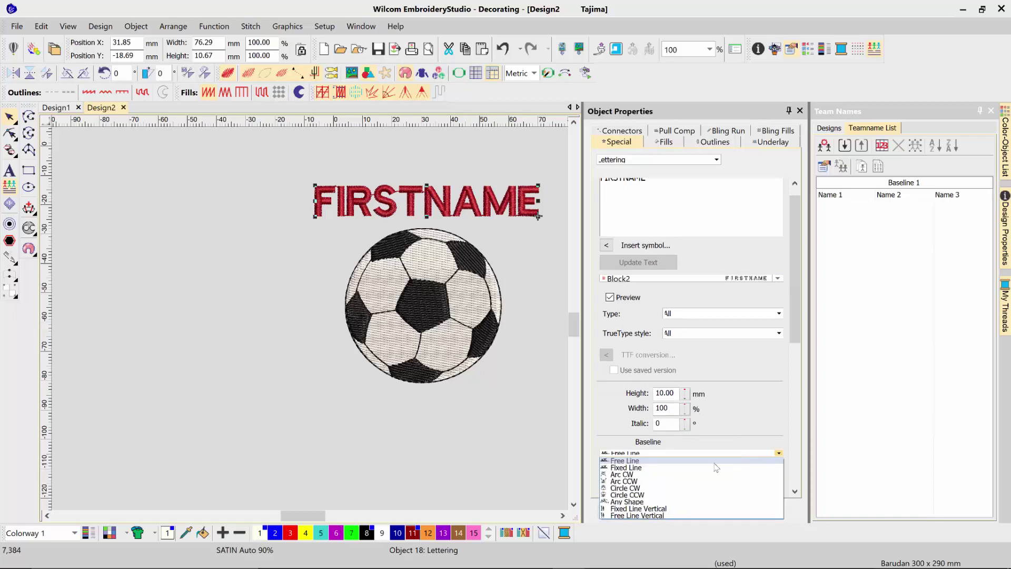
pyautogui.click(671, 475)
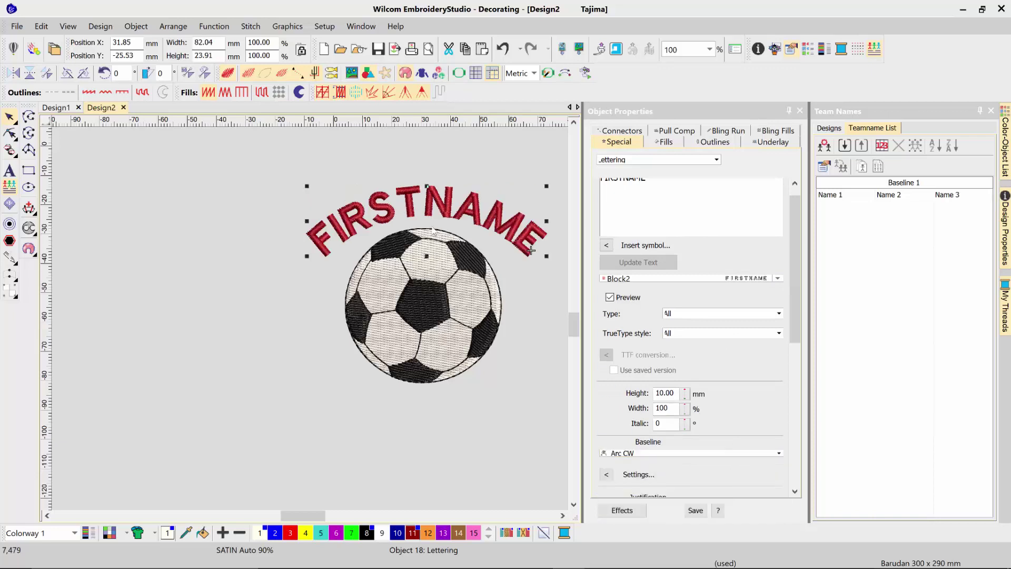
pyautogui.press('h')
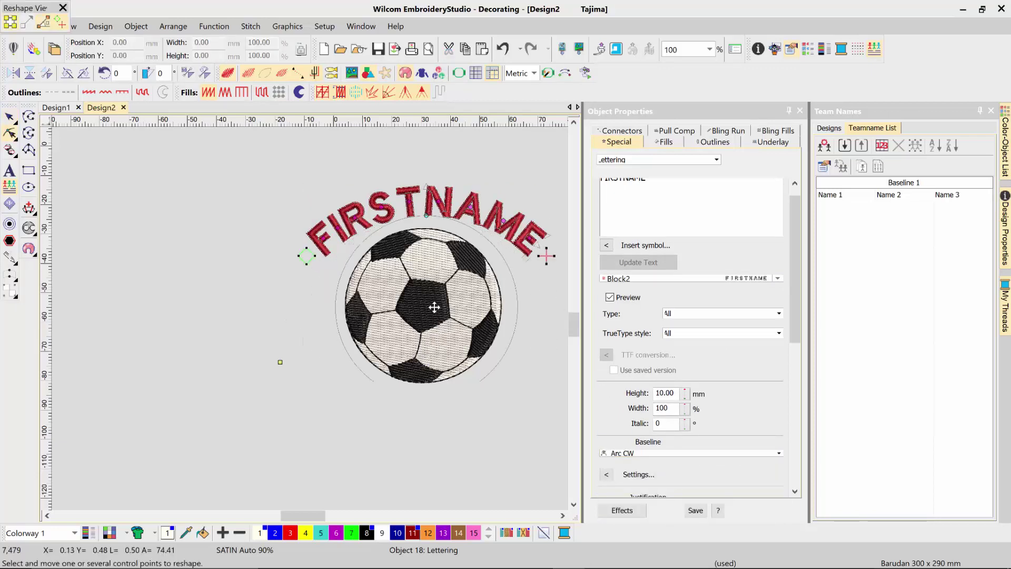
pyautogui.press('Escape')
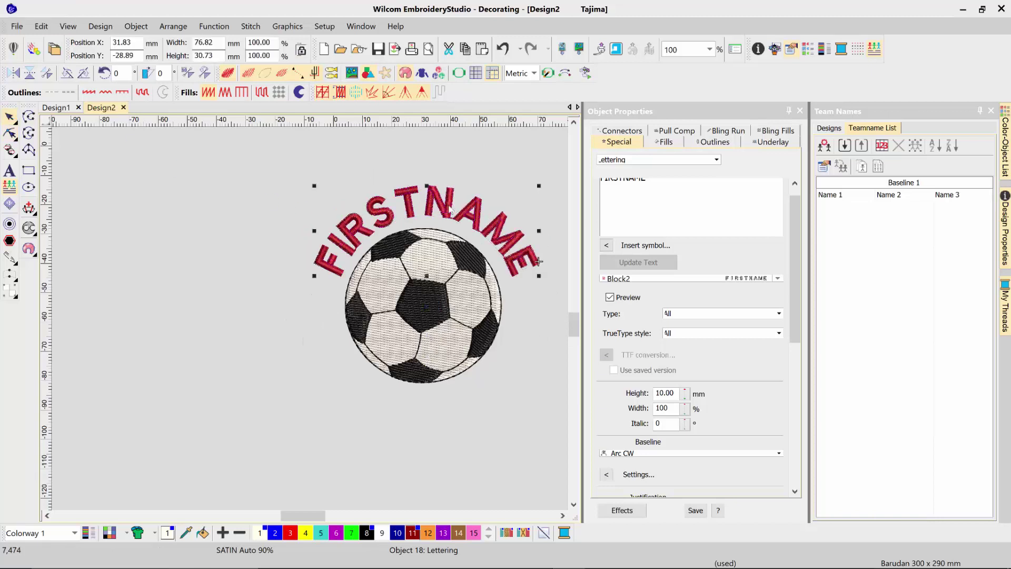
# Step: Change the FIRSTNAME font from Block2 to Bauhaus
pyautogui.click(745, 279)
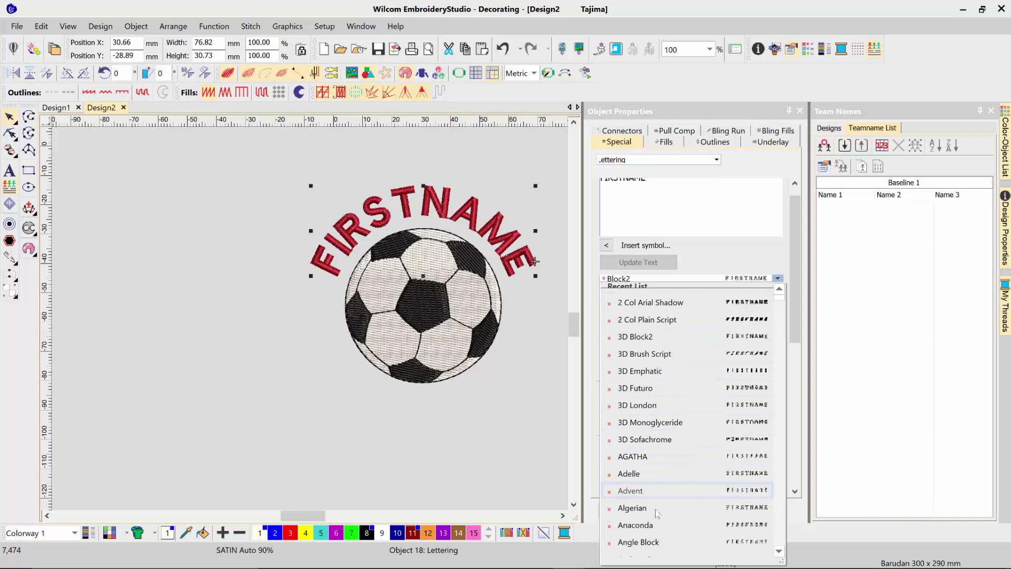
pyautogui.scroll(-3, 657, 513)
pyautogui.click(658, 514)
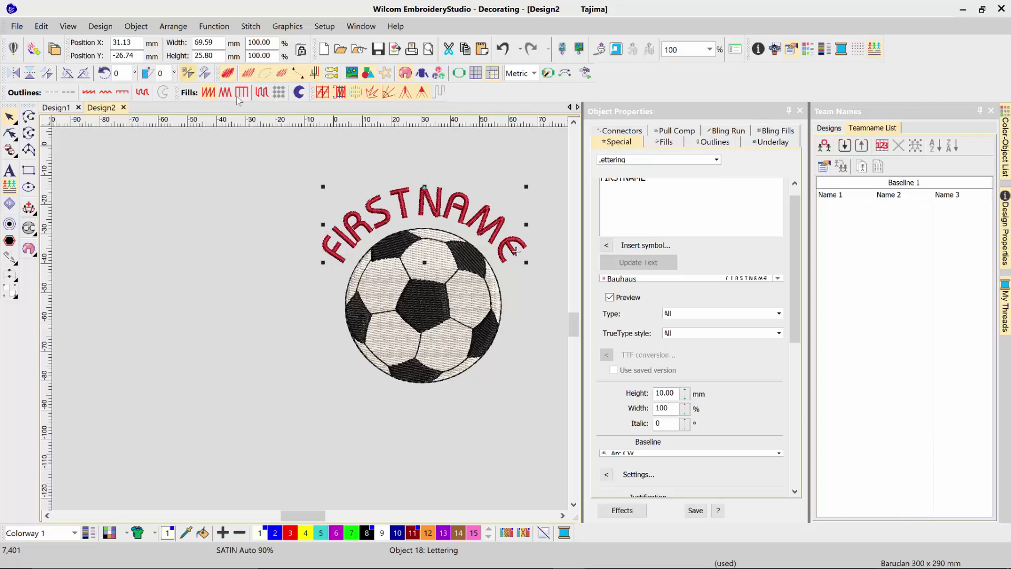
# Step: Copy the FIRSTNAME lettering below the ball and change its text to LASTNAME
pyautogui.moveTo(440, 202); pyautogui.dragTo(445, 410)
pyautogui.click(651, 193)
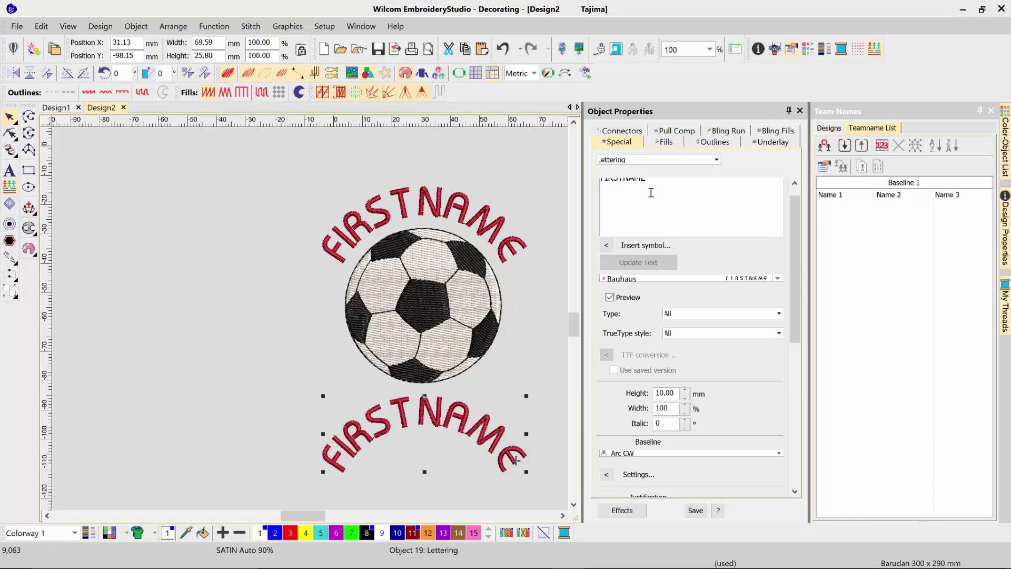
pyautogui.hotkey('ctrl', 'a')
pyautogui.click(795, 184)
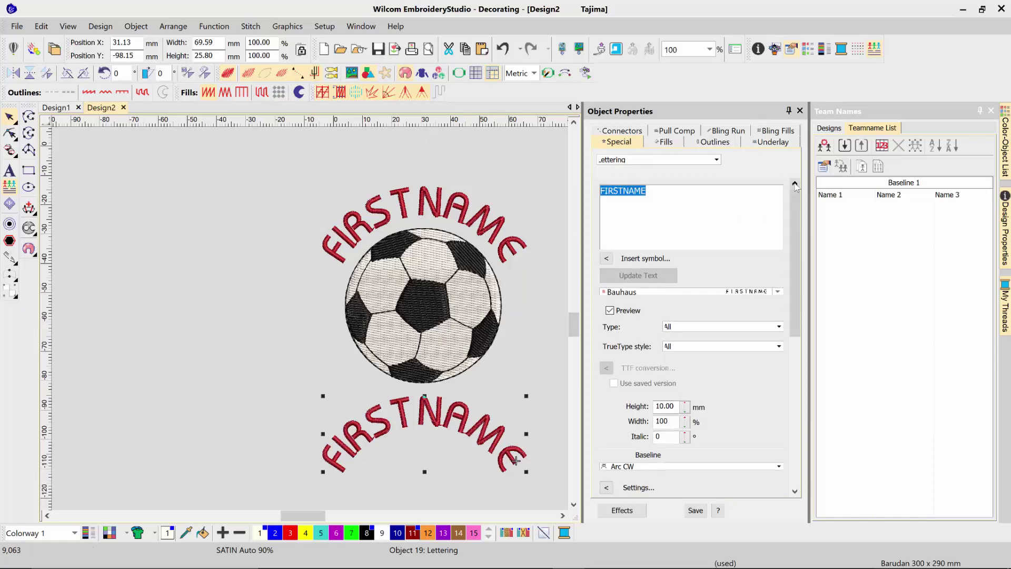
pyautogui.write('LASTNAME')
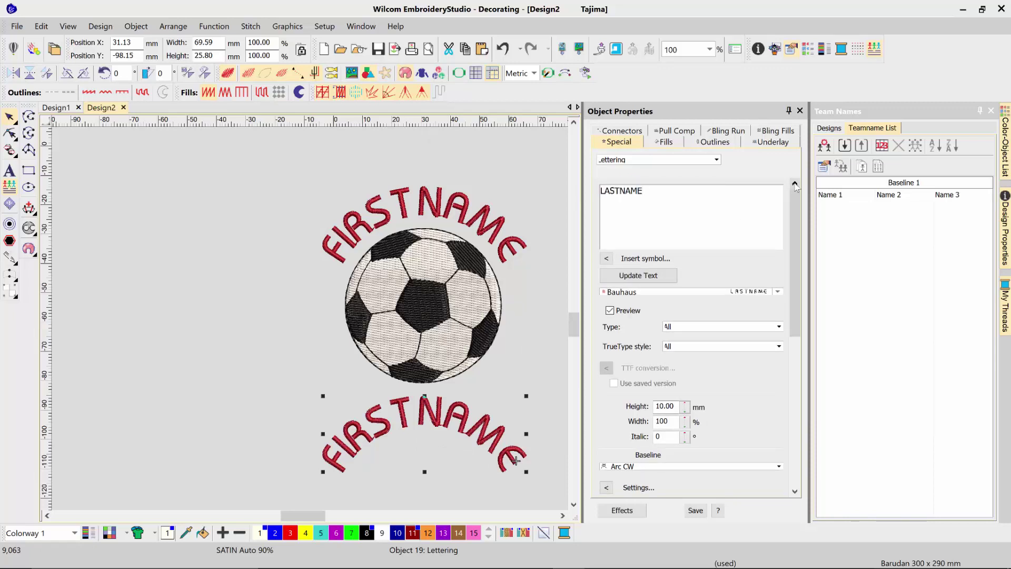
pyautogui.click(683, 275)
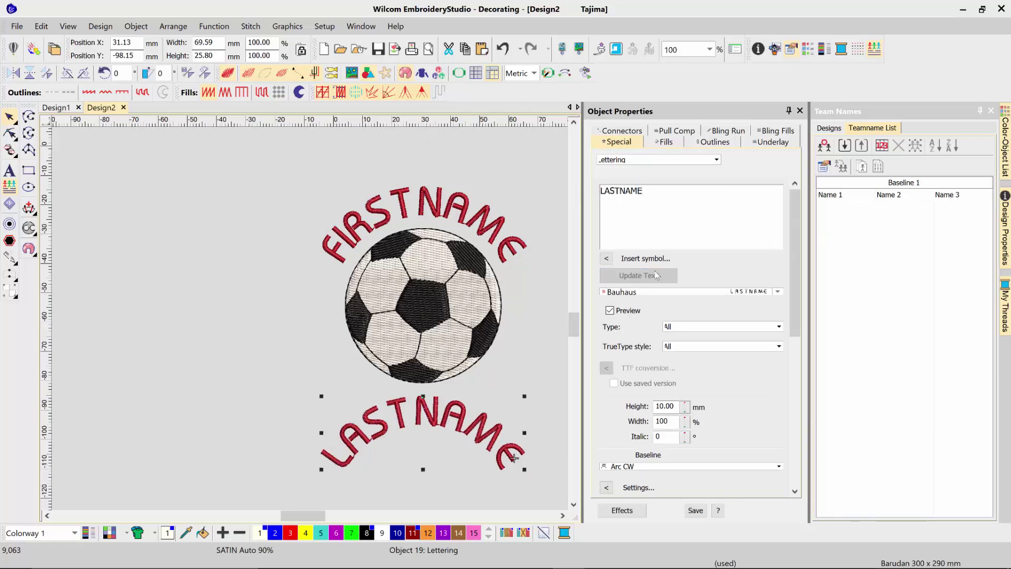
# Step: Curve LASTNAME on an Arc CCW baseline and nudge it up beneath the ball
pyautogui.click(683, 466)
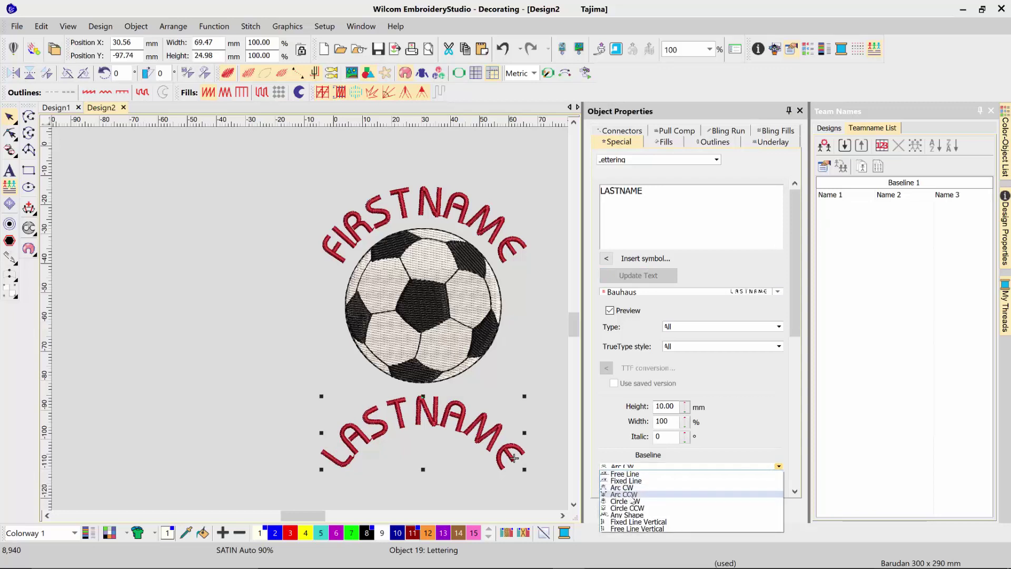
pyautogui.click(630, 495)
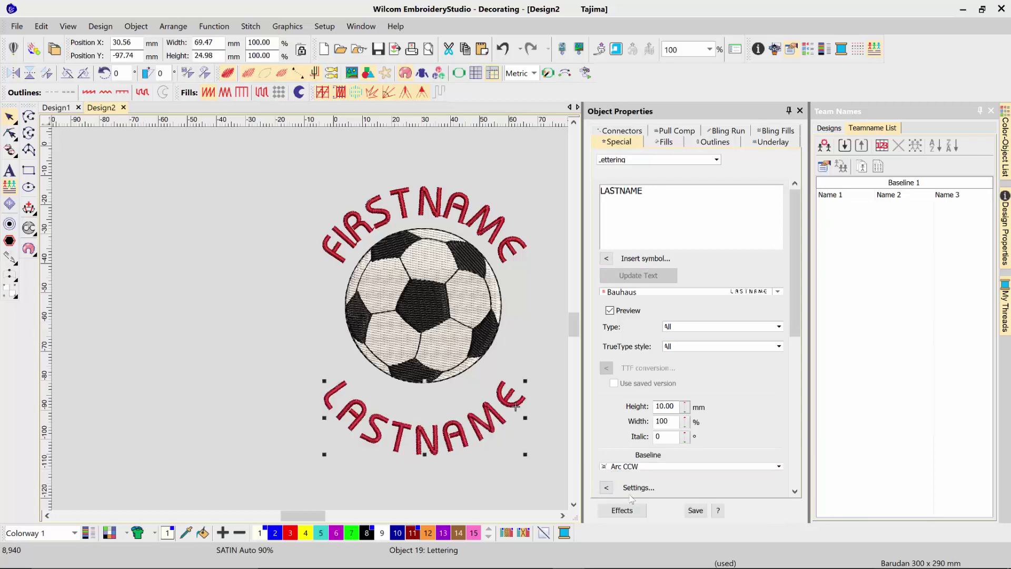
pyautogui.moveTo(449, 428); pyautogui.dragTo(451, 405)
# Step: Create the number 22 lettering and enlarge it to about 187% onto the ball centre
pyautogui.press('a')
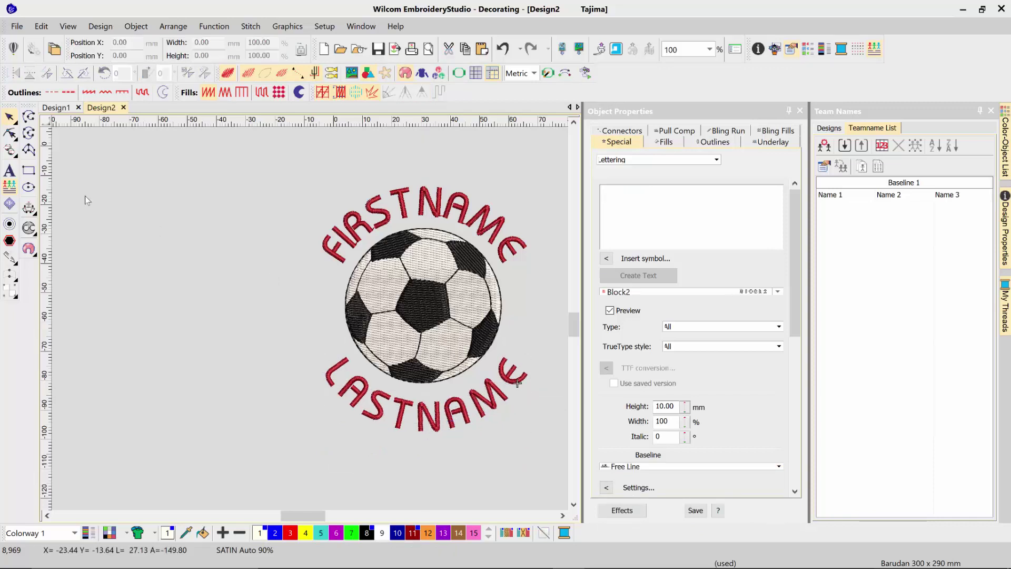
pyautogui.click(121, 266)
pyautogui.write('2')
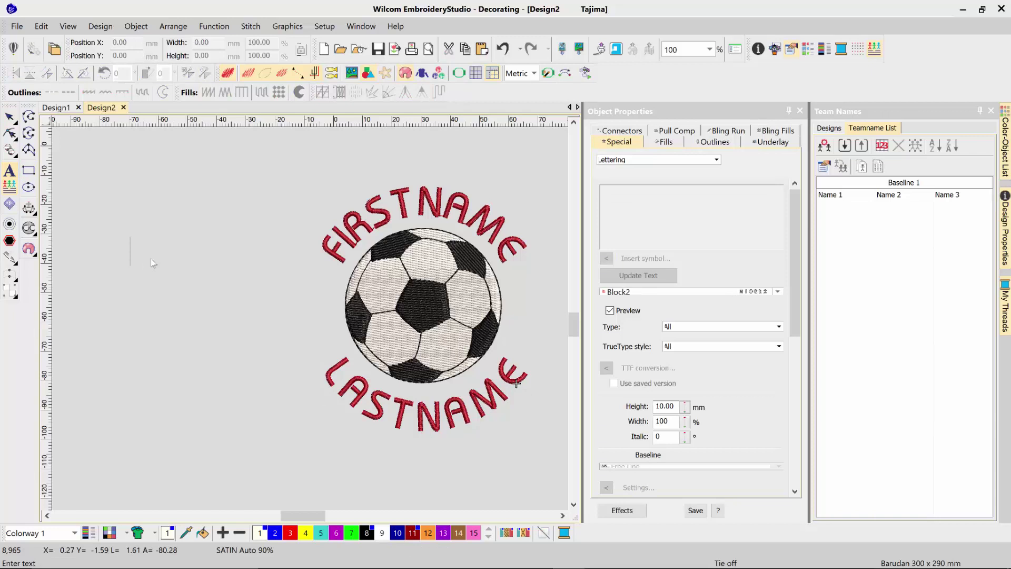
pyautogui.write('2')
pyautogui.press('Escape')
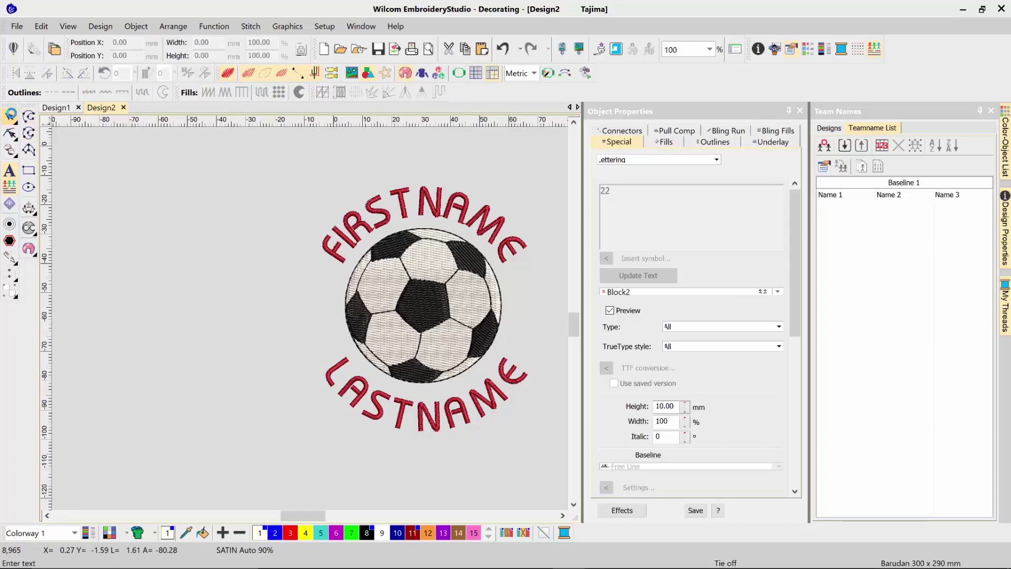
pyautogui.click(148, 265)
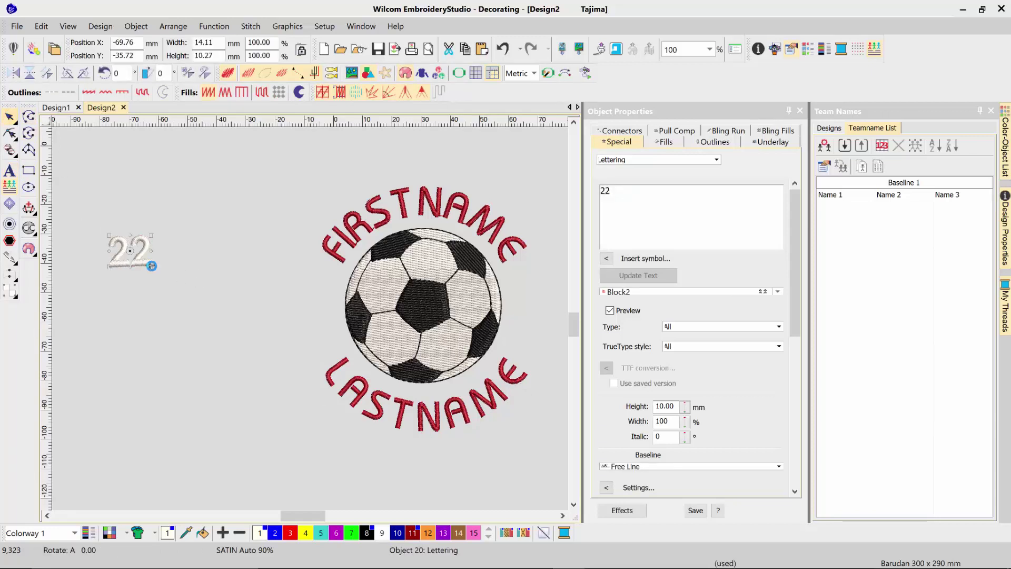
pyautogui.click(142, 266)
pyautogui.moveTo(152, 268); pyautogui.dragTo(451, 322)
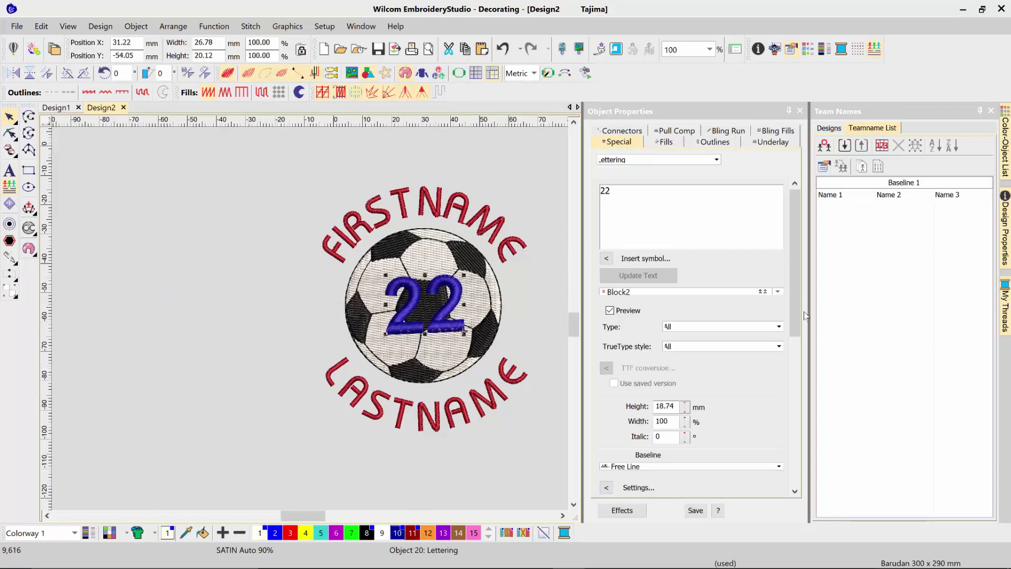
# Step: Centre-justify the 22 and colour it dark red to match the names
pyautogui.scroll(-1, 804, 369)
pyautogui.scroll(-4, 803, 369)
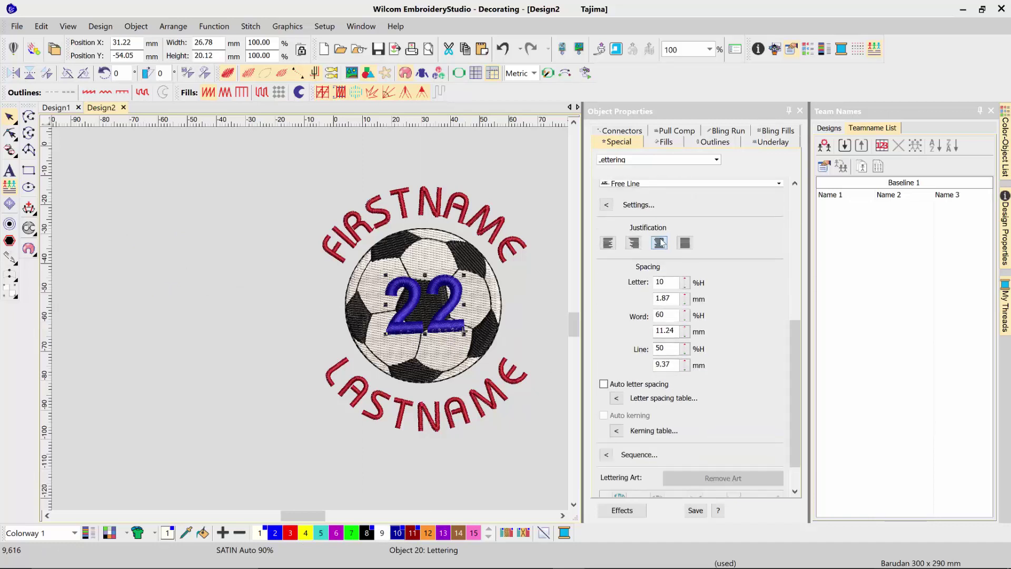
pyautogui.click(660, 242)
pyautogui.click(412, 533)
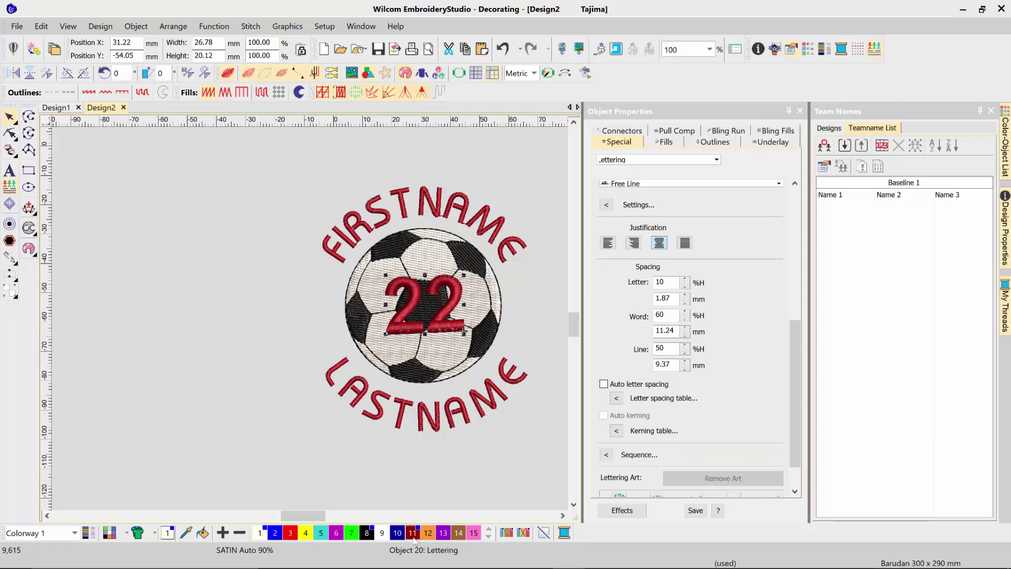
pyautogui.click(215, 285)
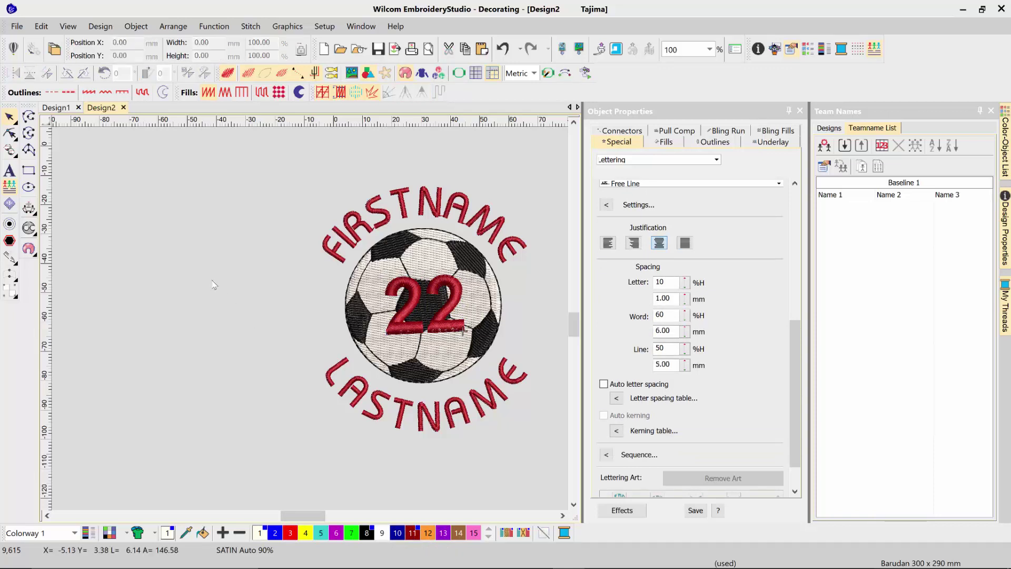
# Step: Enable Apply auto start & end for the design, then close the Object Properties docker
pyautogui.click(567, 76)
pyautogui.click(470, 168)
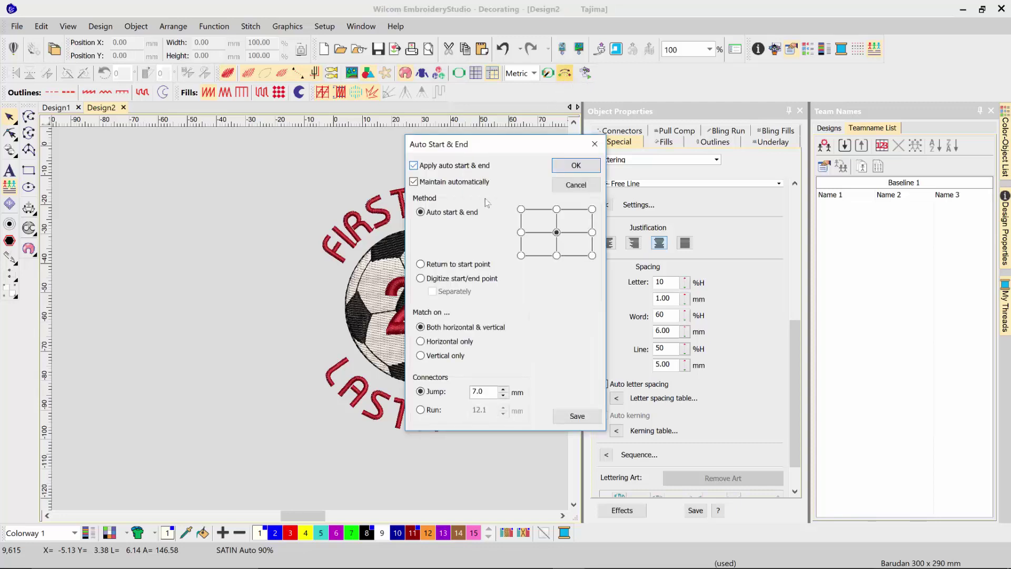
pyautogui.click(576, 166)
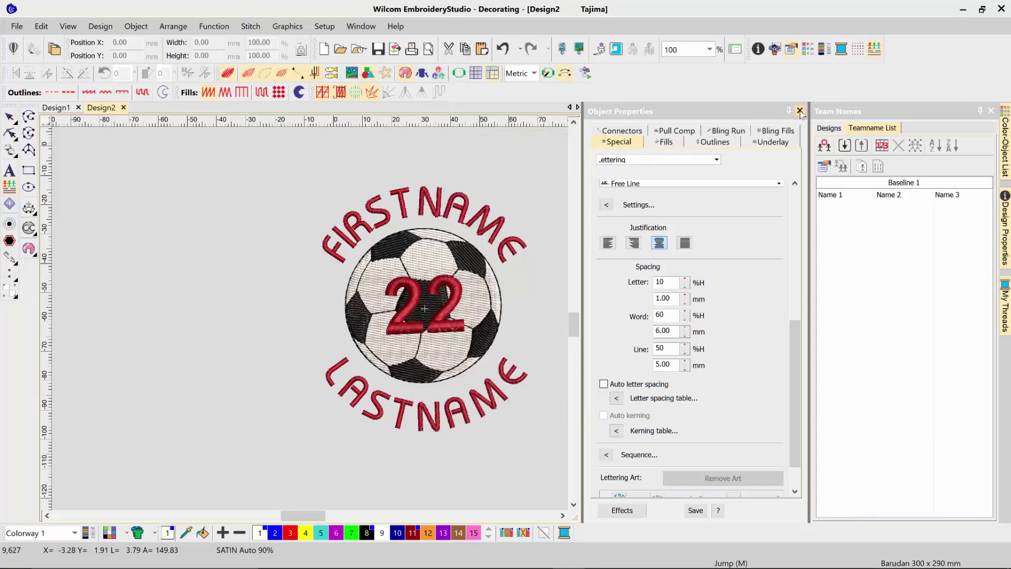
pyautogui.click(800, 111)
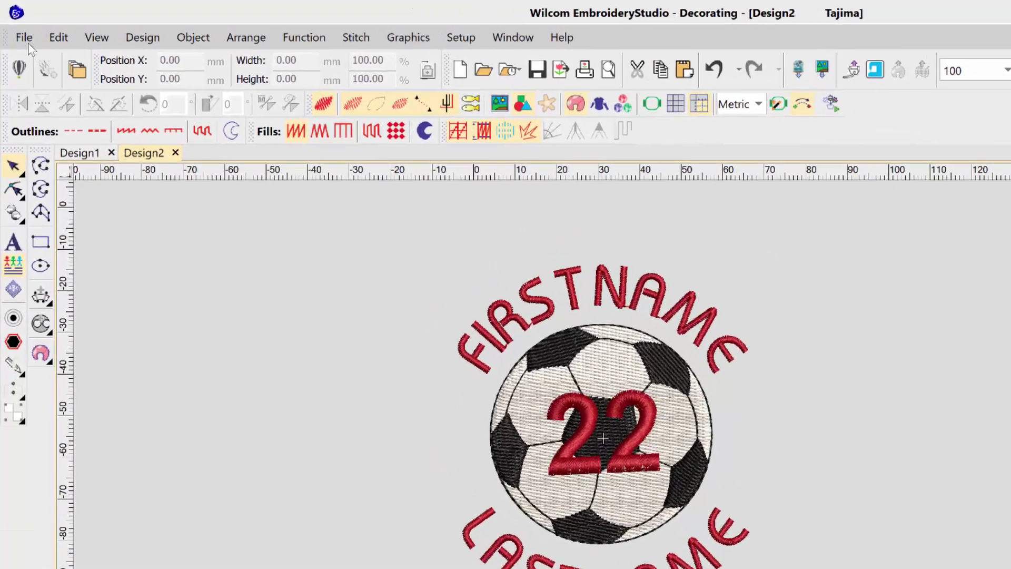
# Step: Save Design2 via Save As Teamname Template Design under the name 'Soccer Template 1'
pyautogui.click(18, 27)
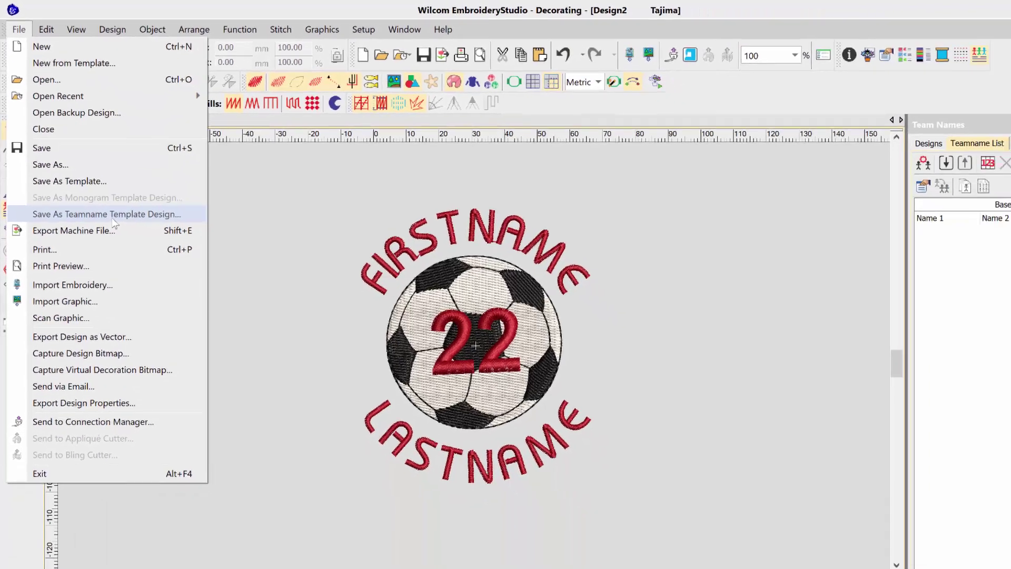
pyautogui.click(113, 216)
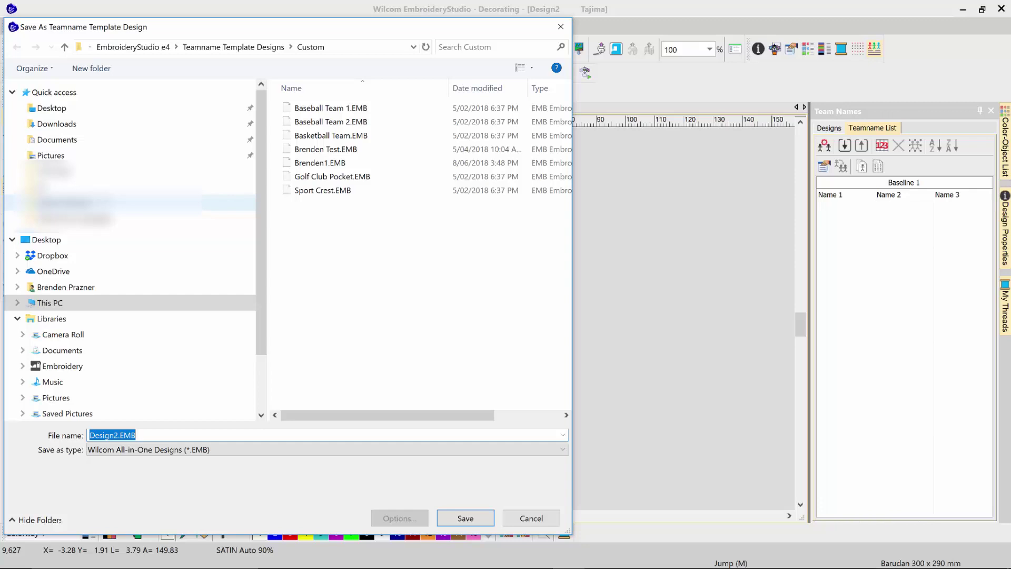
pyautogui.write('S')
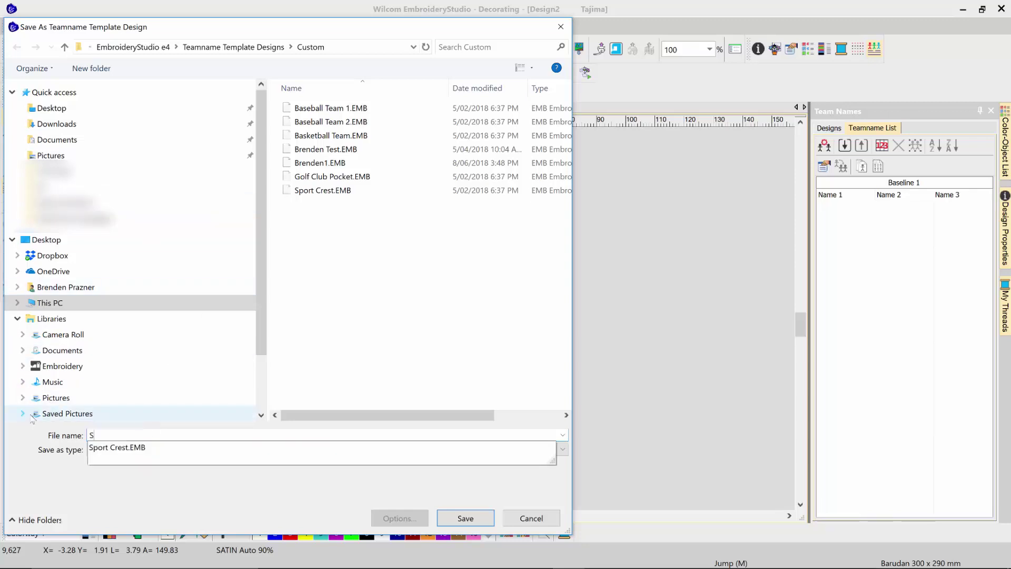
pyautogui.write('occer Template 1')
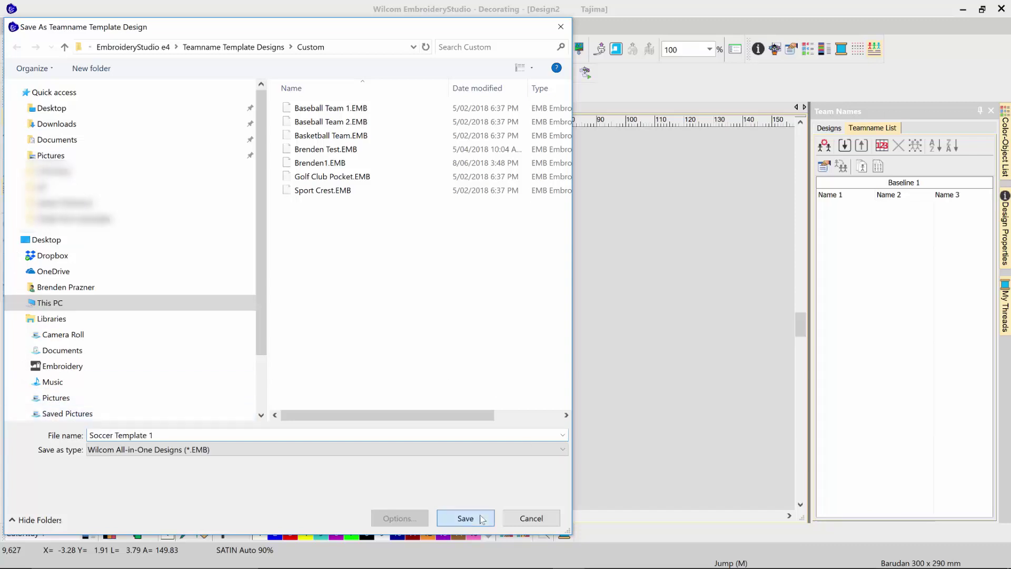
pyautogui.click(467, 517)
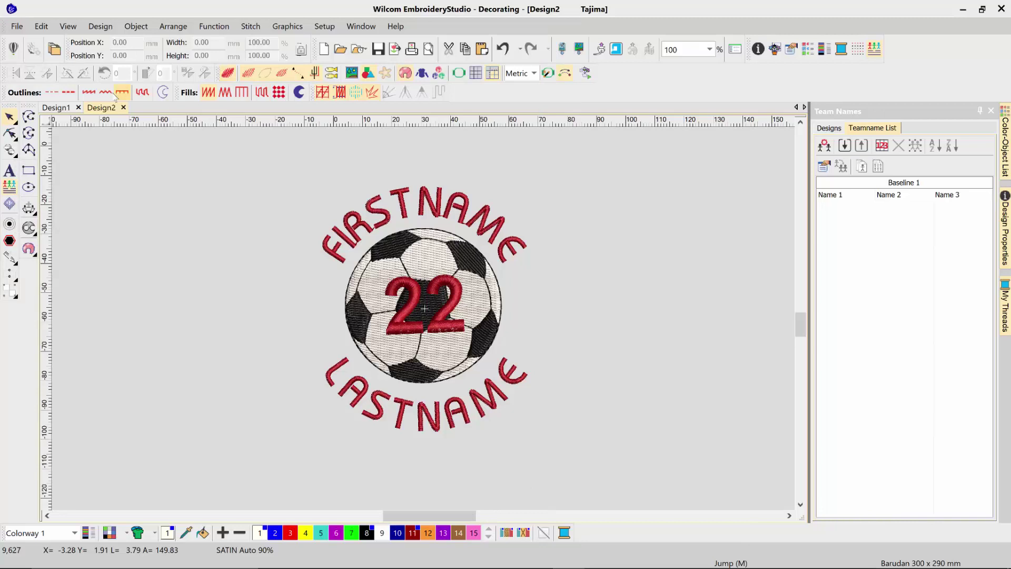
# Step: Close Design2 and Design1, discarding their unsaved changes
pyautogui.click(123, 108)
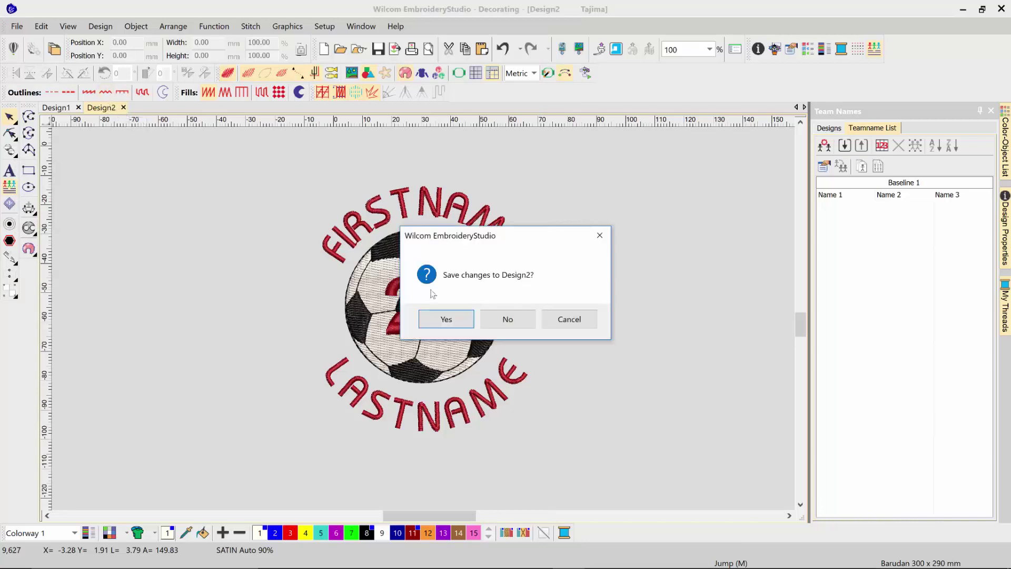
pyautogui.click(503, 319)
pyautogui.click(78, 108)
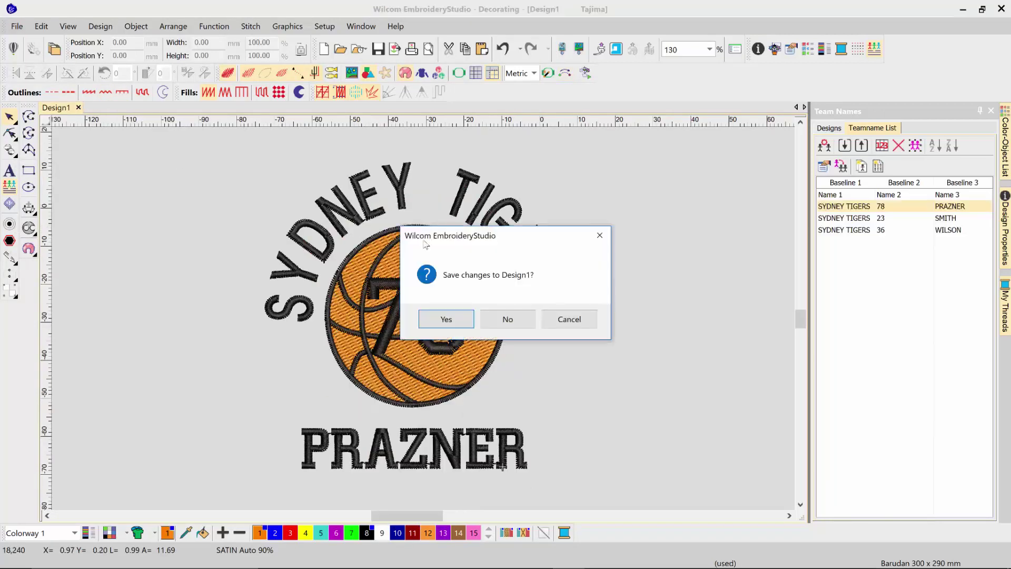
pyautogui.click(498, 320)
# Step: Start a new design and place the Soccer template from Team Names > Designs
pyautogui.click(17, 27)
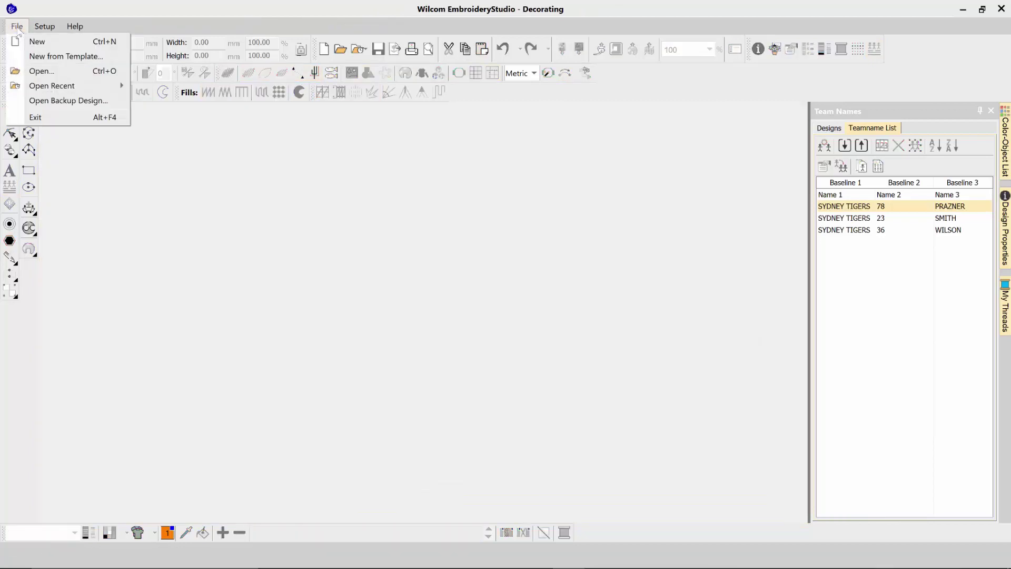
pyautogui.click(30, 45)
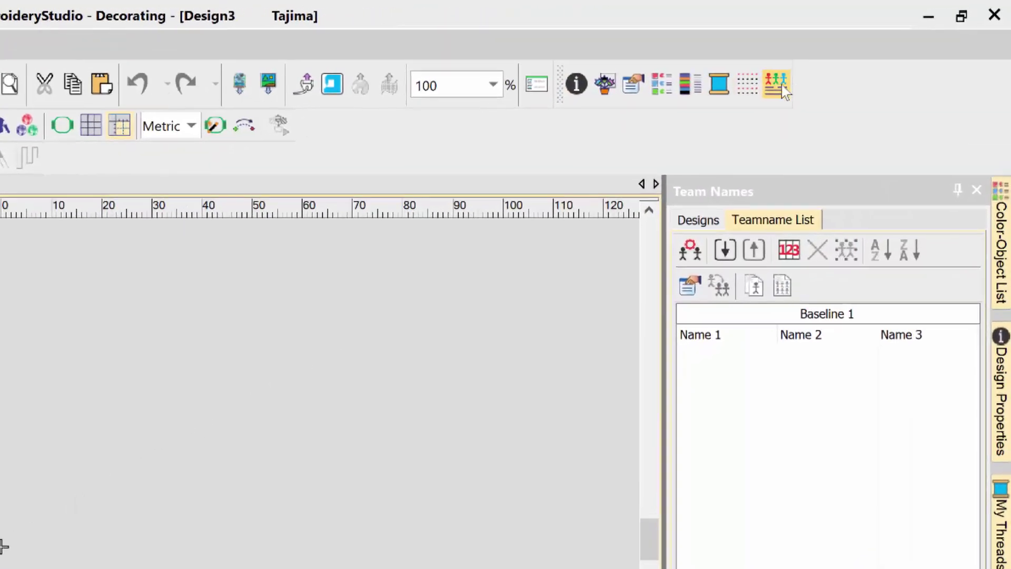
pyautogui.click(781, 86)
pyautogui.click(781, 86)
pyautogui.click(699, 223)
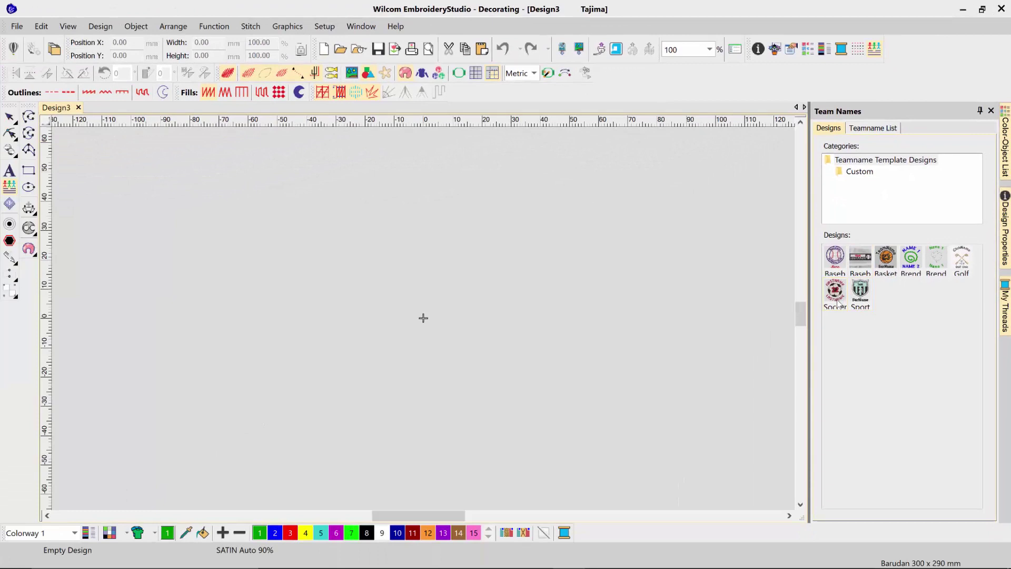
pyautogui.doubleClick(780, 396)
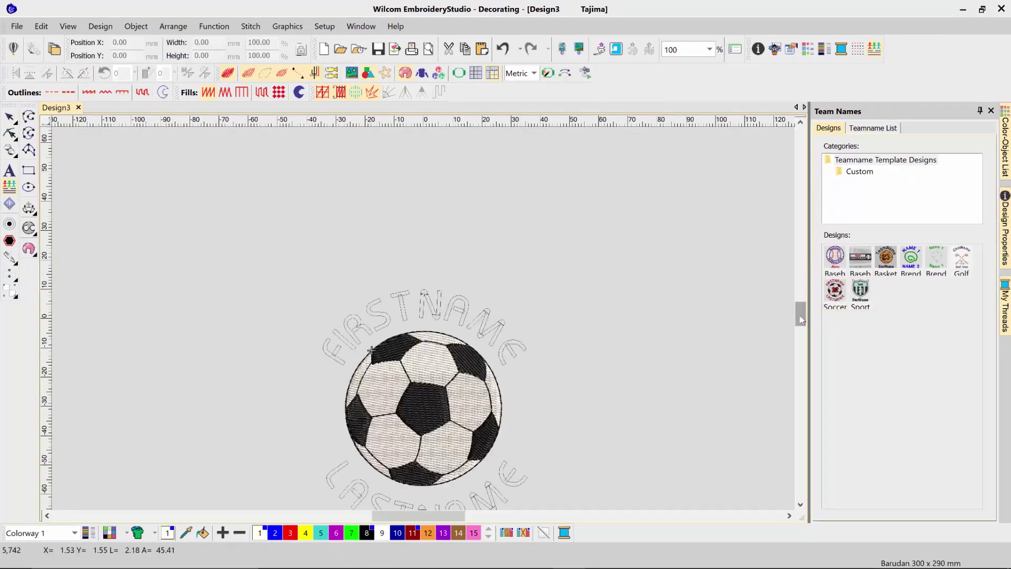
# Step: Fill the team-name row with the player's first name, surname and number 78
pyautogui.moveTo(801, 320); pyautogui.dragTo(801, 324)
pyautogui.click(873, 128)
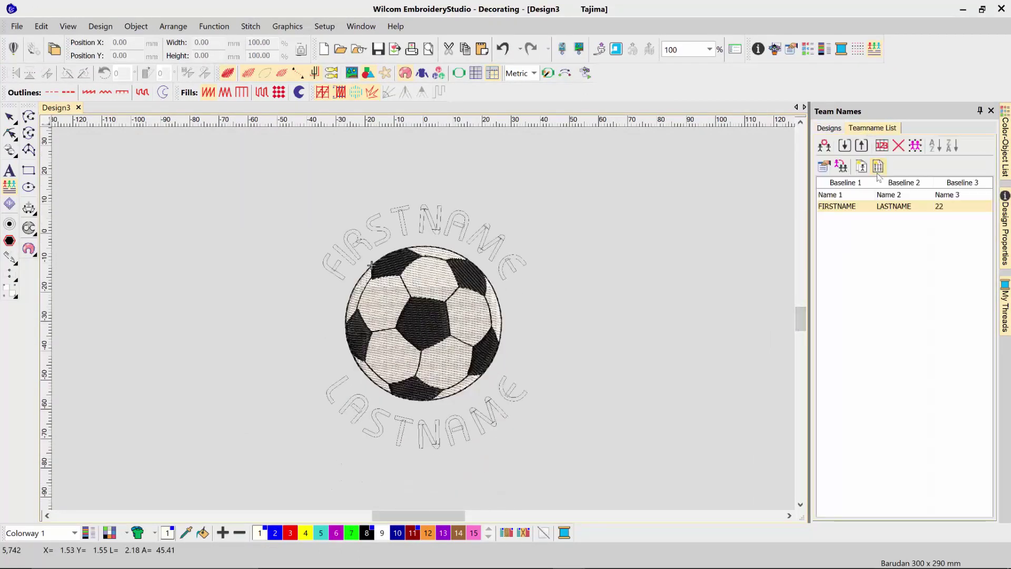
pyautogui.click(846, 212)
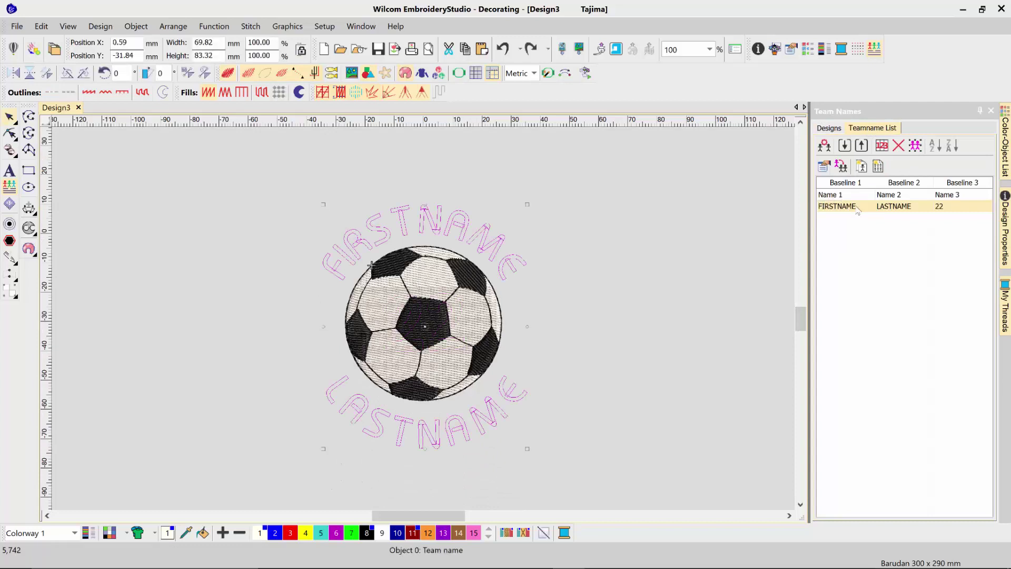
pyautogui.click(859, 206)
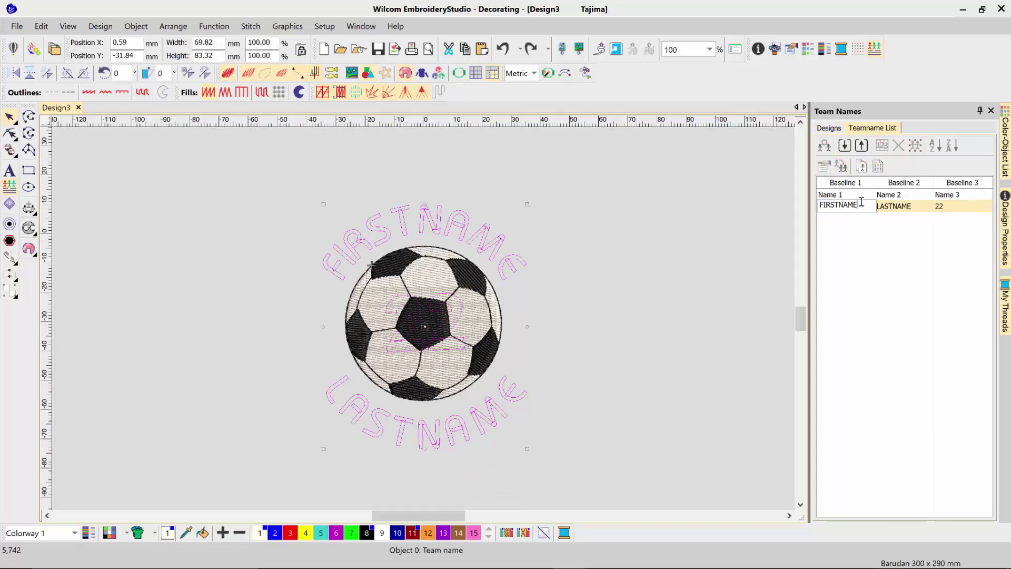
pyautogui.doubleClick(861, 202)
pyautogui.press('Tab')
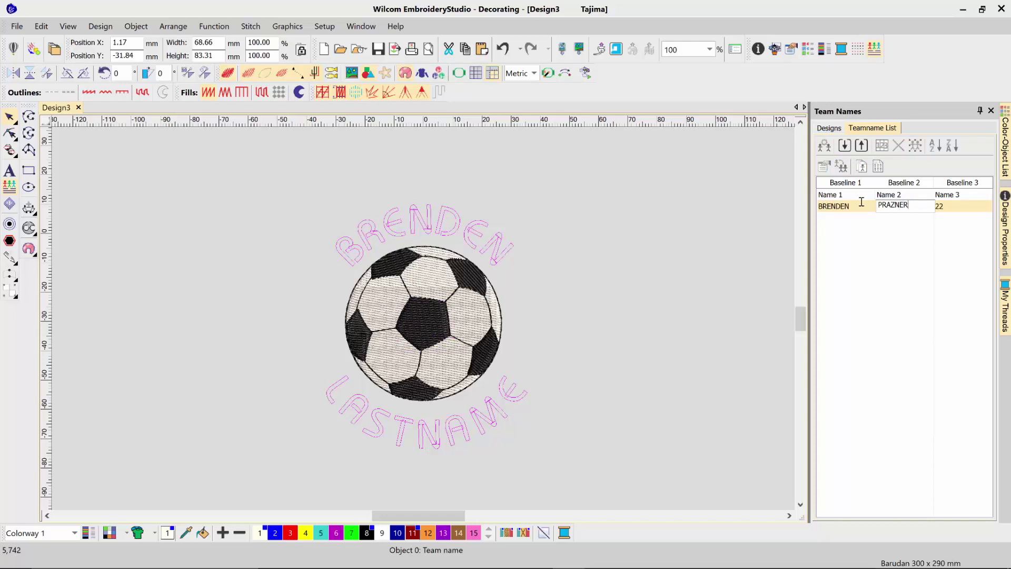
pyautogui.press('Tab')
pyautogui.write('78')
pyautogui.press('Return')
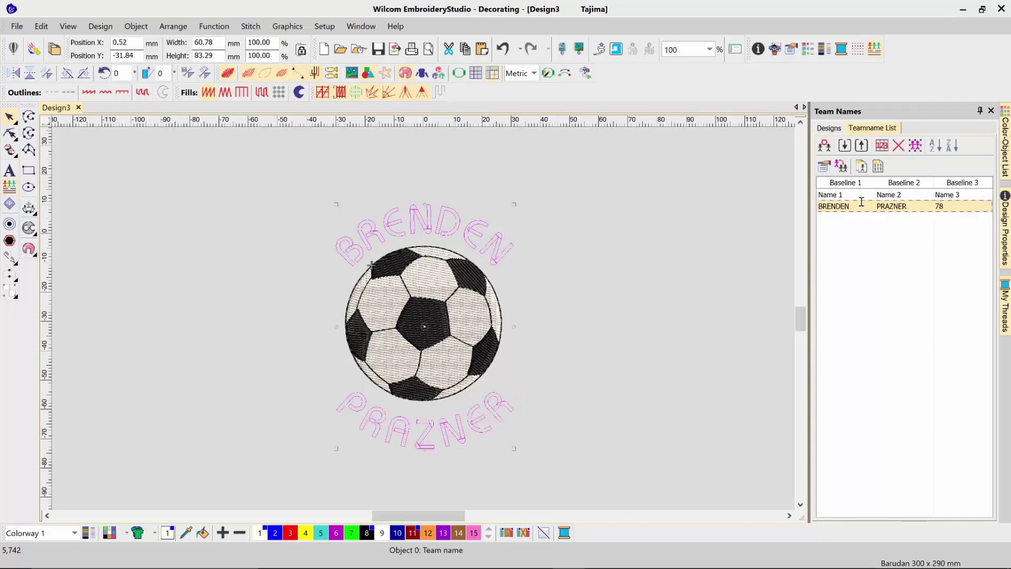
# Step: Add a second player row with first name, surname and number 32, previewed in red on the ball
pyautogui.click(480, 246)
pyautogui.click(832, 218)
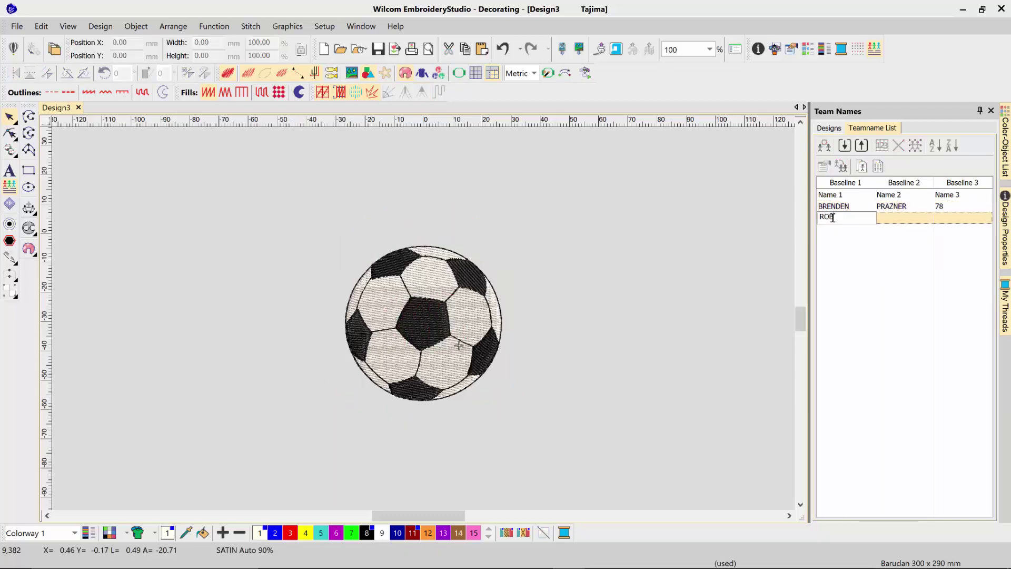
pyautogui.press('Tab')
pyautogui.press('Tab')
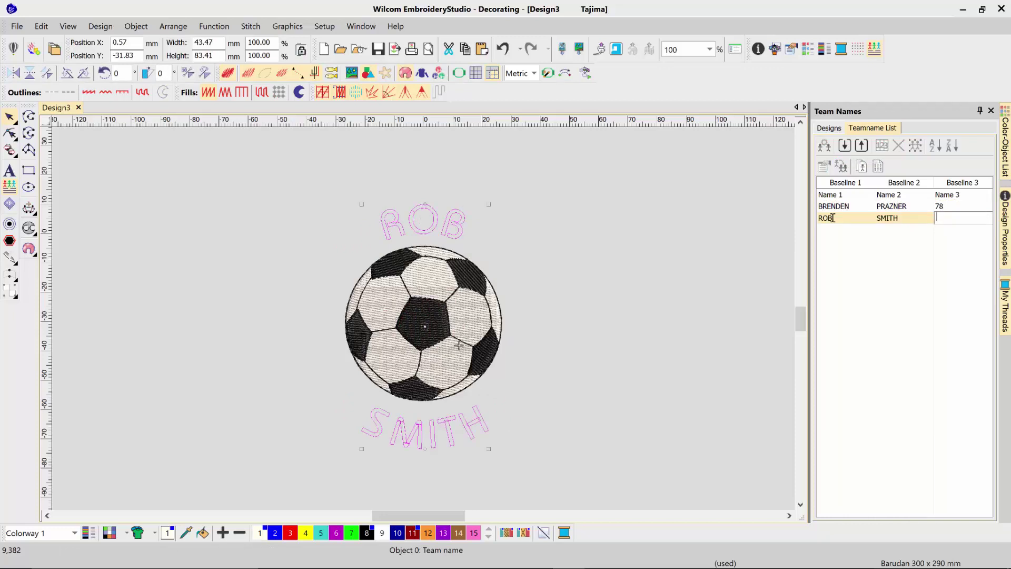
pyautogui.write('32')
pyautogui.click(456, 227)
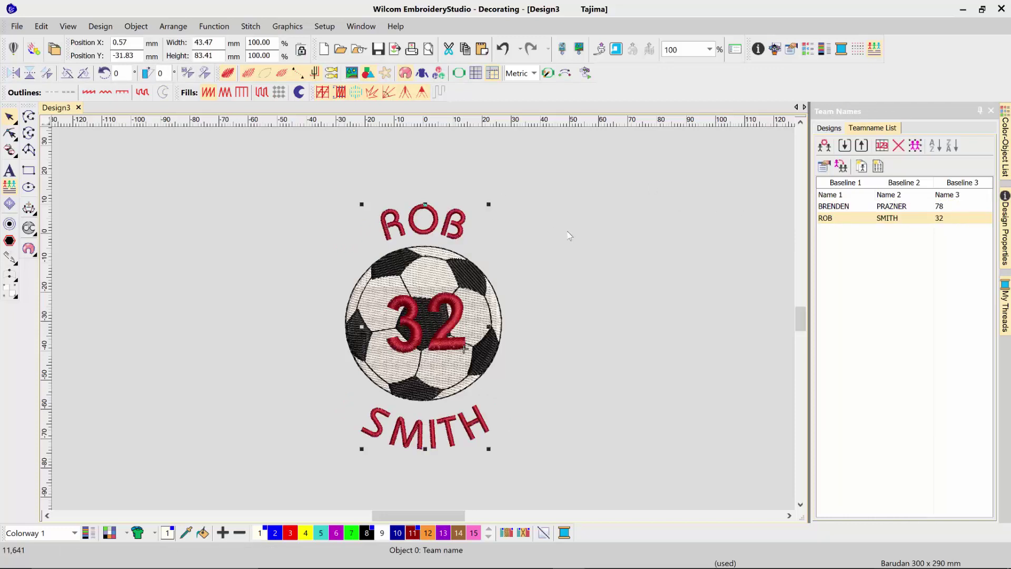